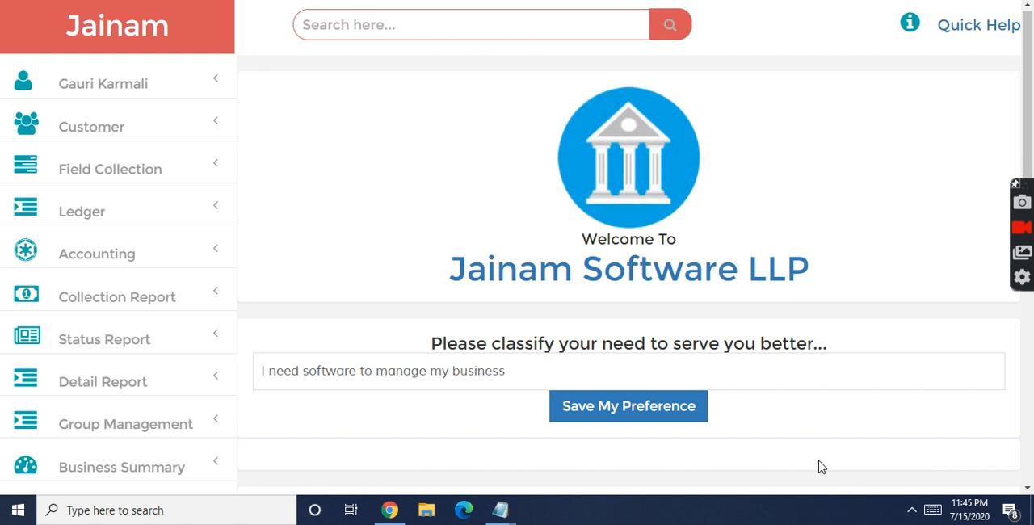
Step: Search for the customer by surname and find the loan option in the customer's record
click(329, 23)
text(sinha)
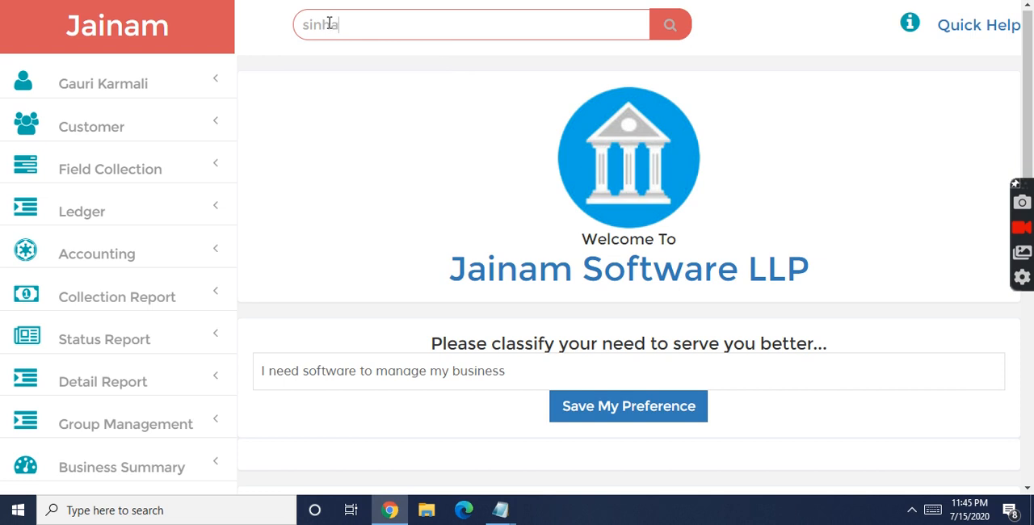
click(681, 33)
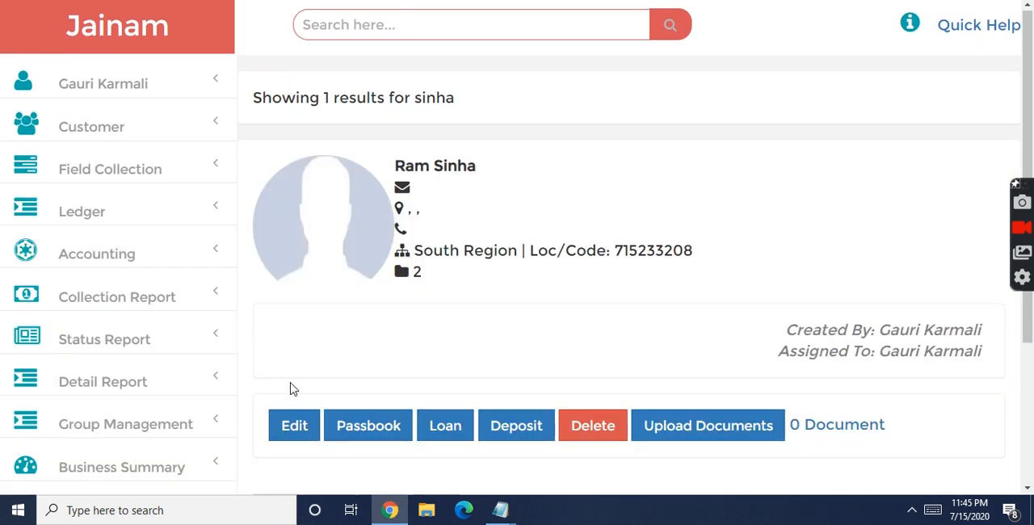
click(441, 427)
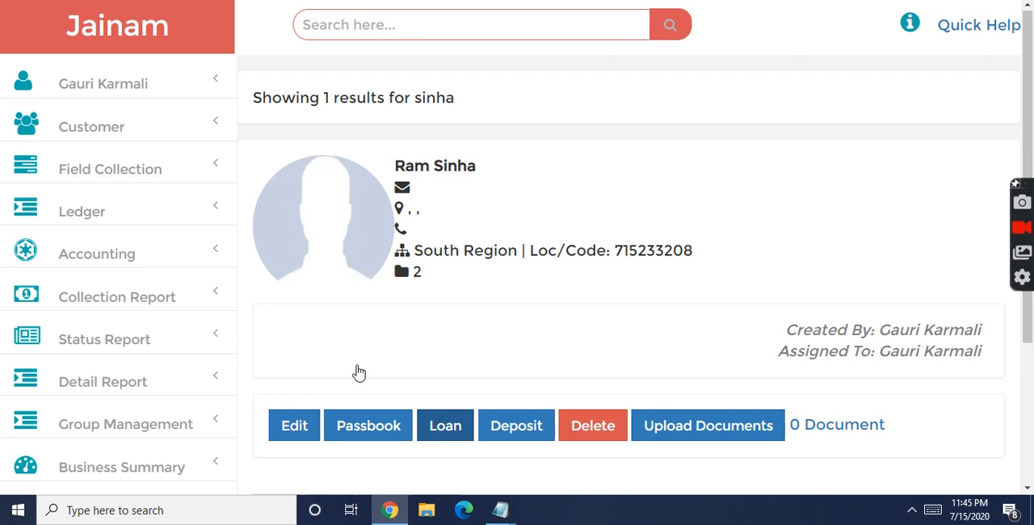
Step: Load the daily list of customers created on 07/15/2020 and show the actions available for the first customer
click(83, 127)
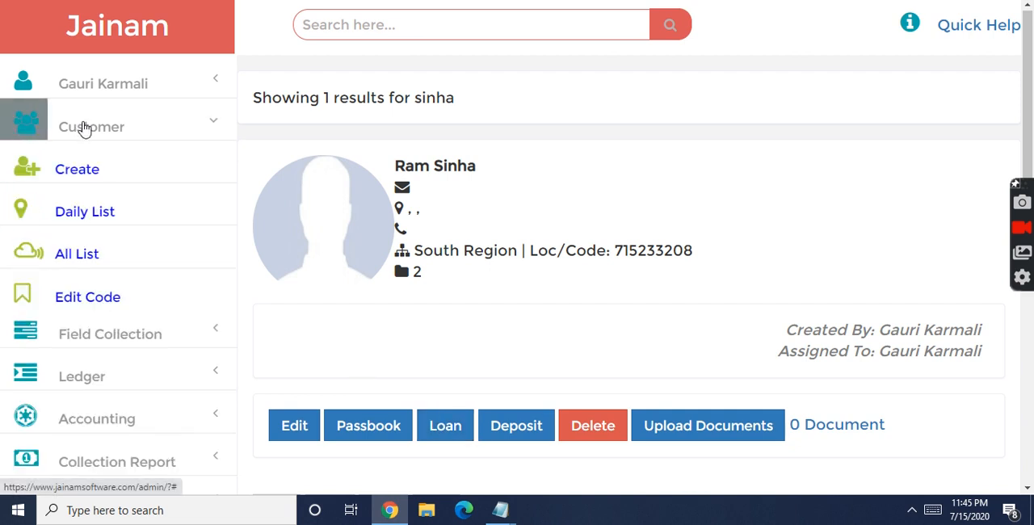
click(69, 216)
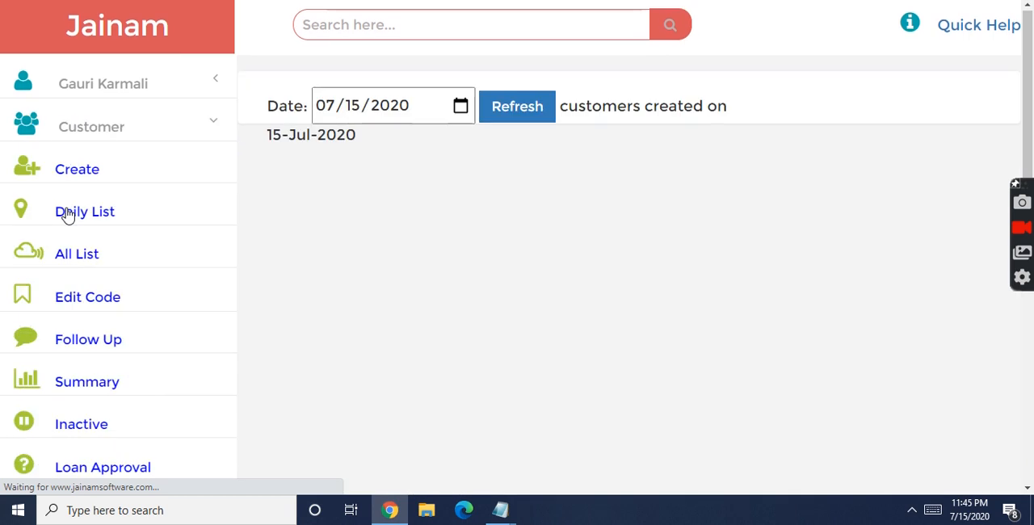
click(508, 102)
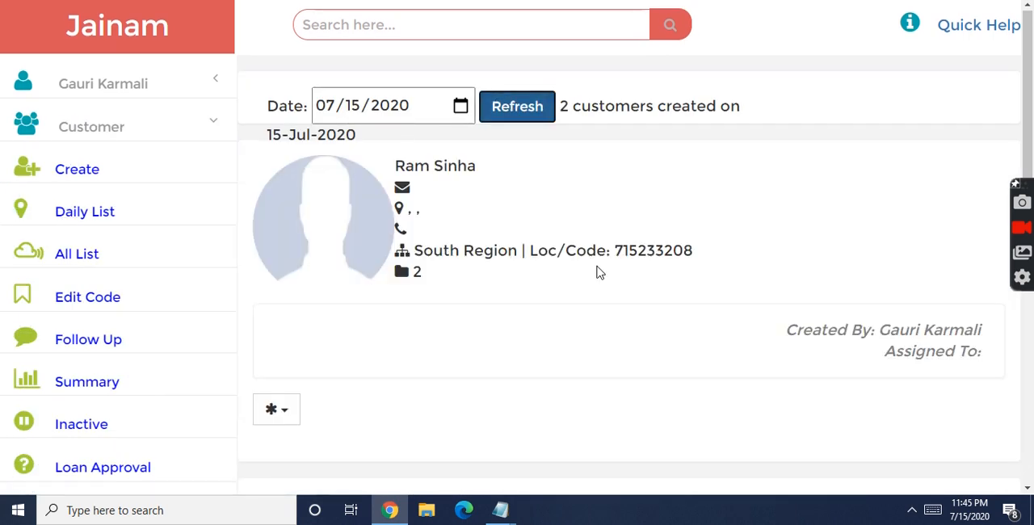
click(286, 414)
scroll(283, 416, down, 1)
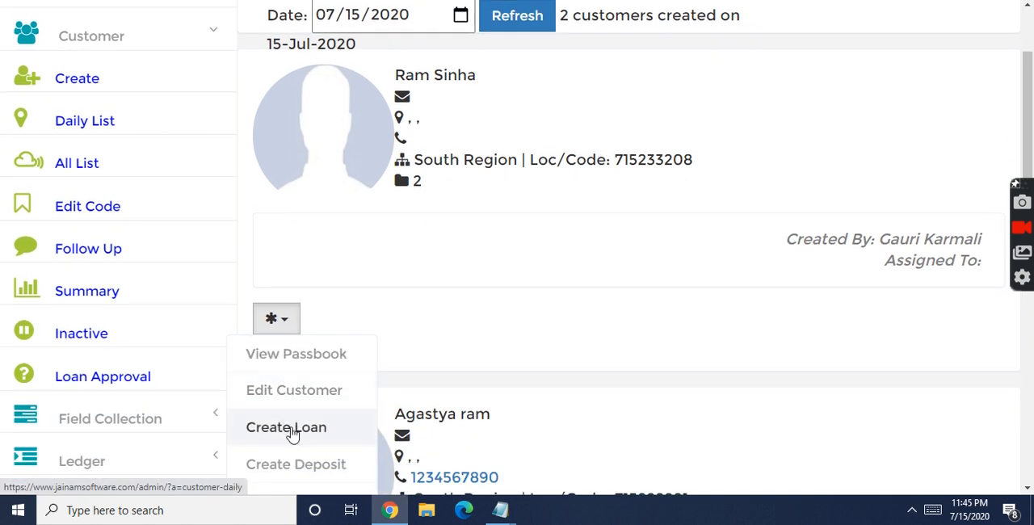
Step: Load the list of all customers and show the actions available for the first customer
click(80, 167)
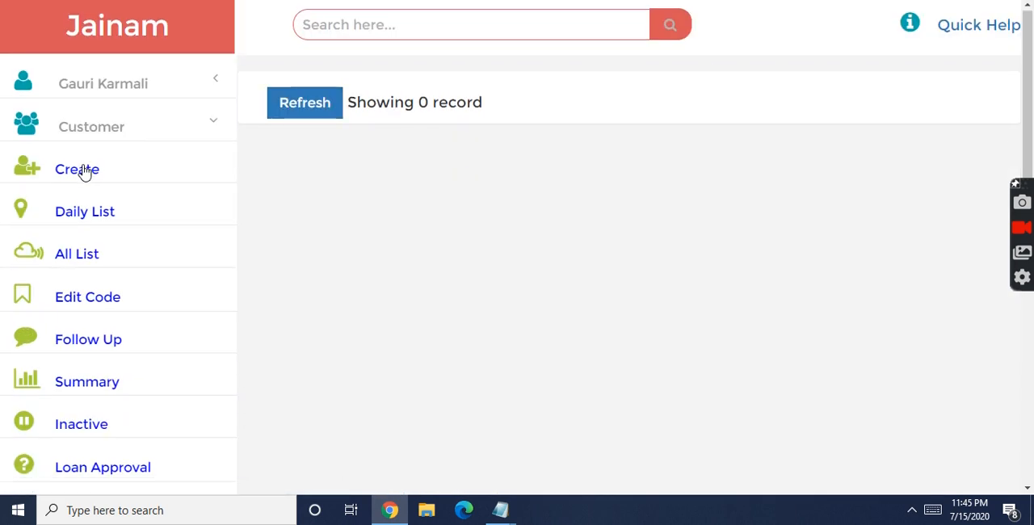
click(298, 105)
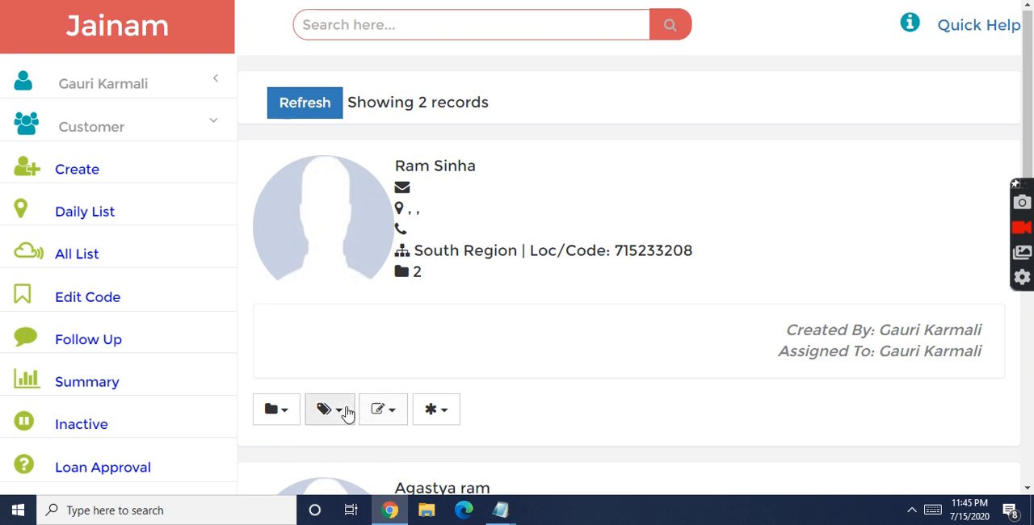
click(446, 413)
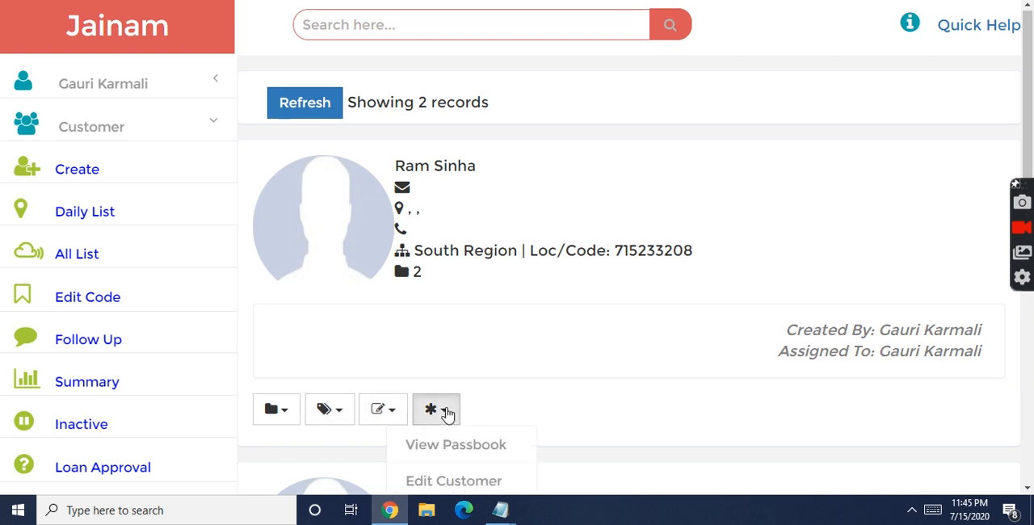
scroll(448, 414, down, 2)
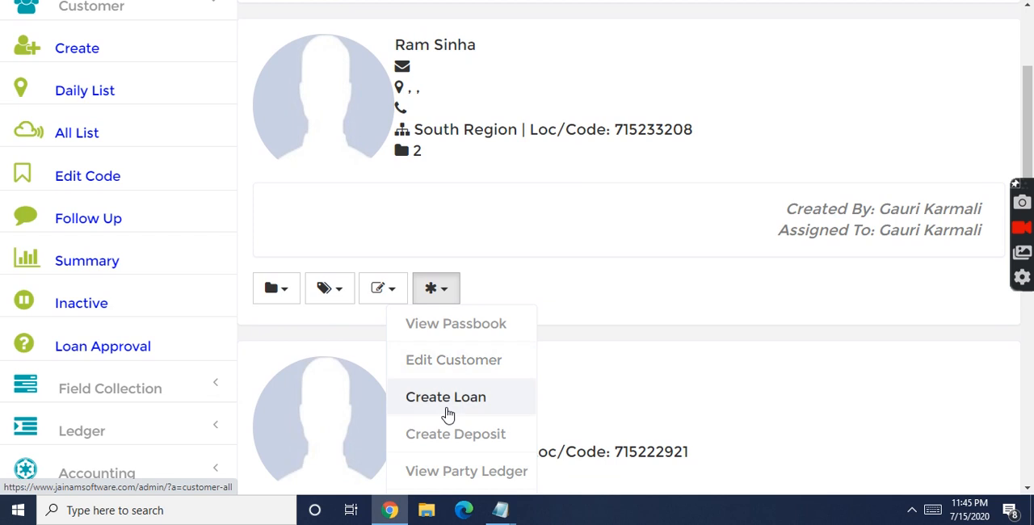
Step: Search for the customer by surname and open a new loan entry for that customer
drag(1032, 109, 1032, 57)
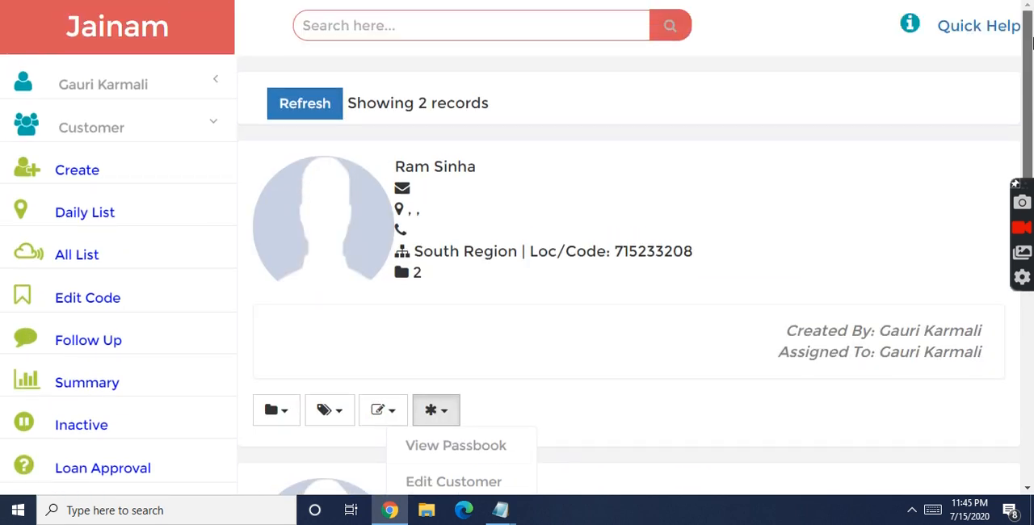
click(352, 34)
text(sinha)
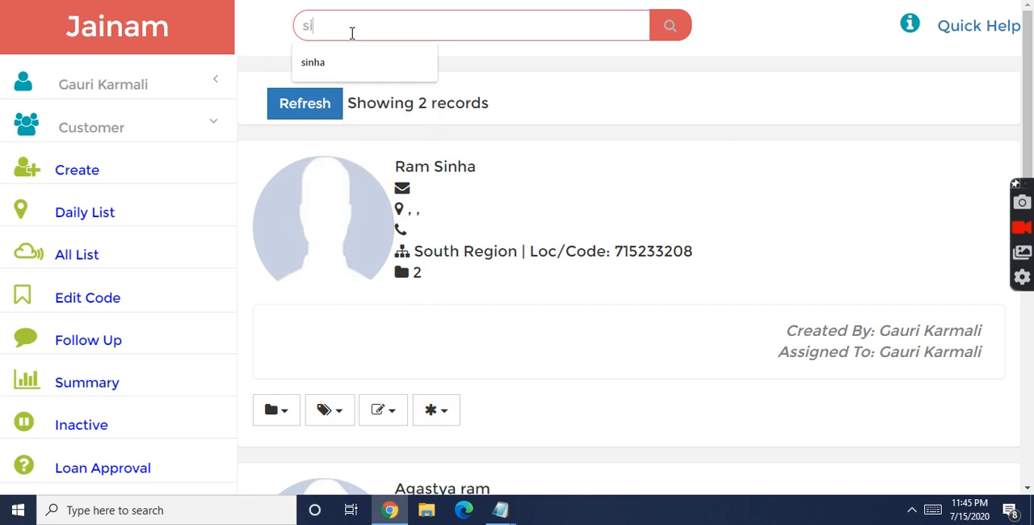
click(669, 29)
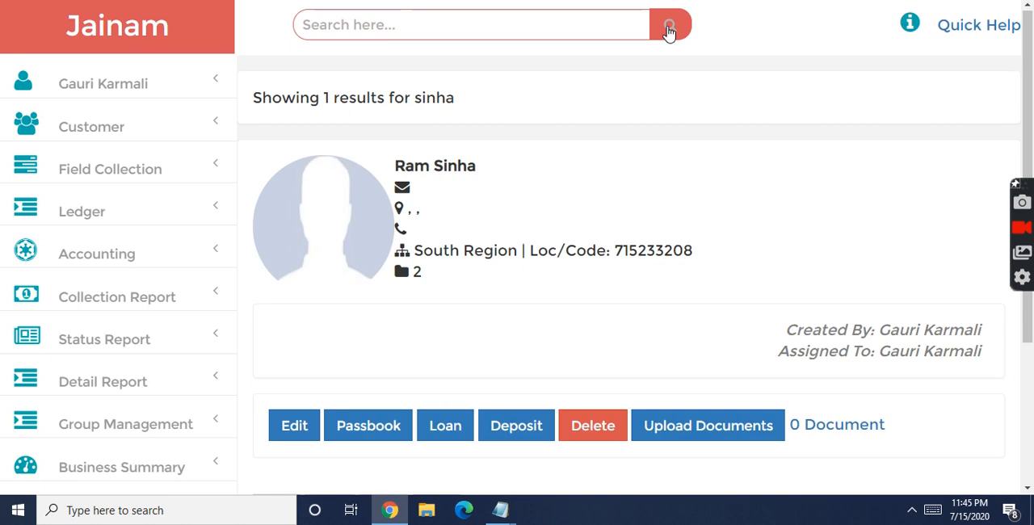
click(464, 437)
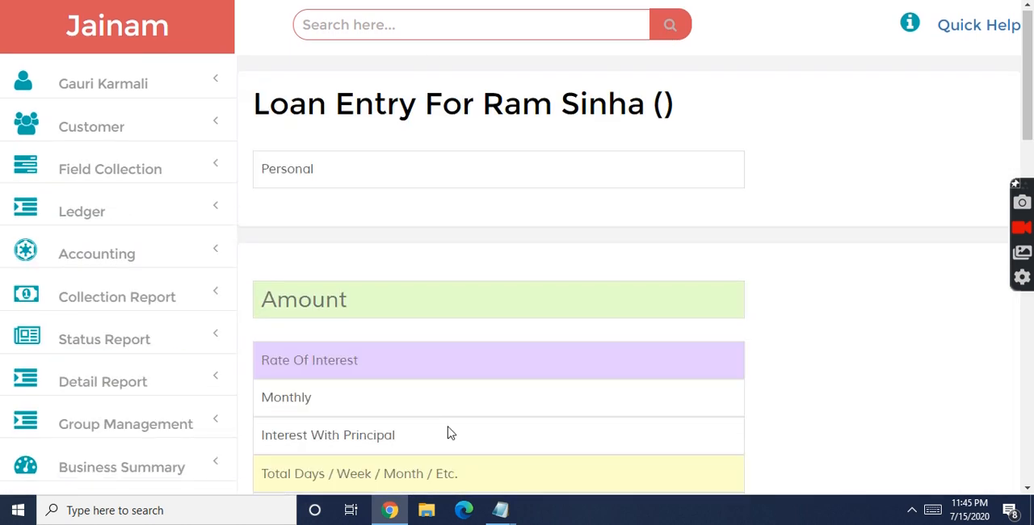
Step: Choose Personal as the loan type and set the loan amount to 30000
scroll(1030, 36, down, 1)
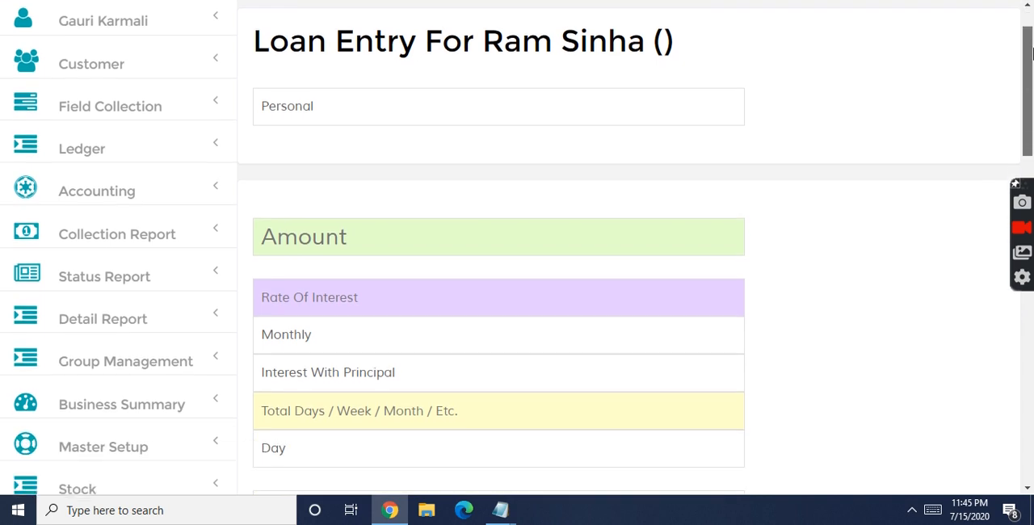
click(363, 105)
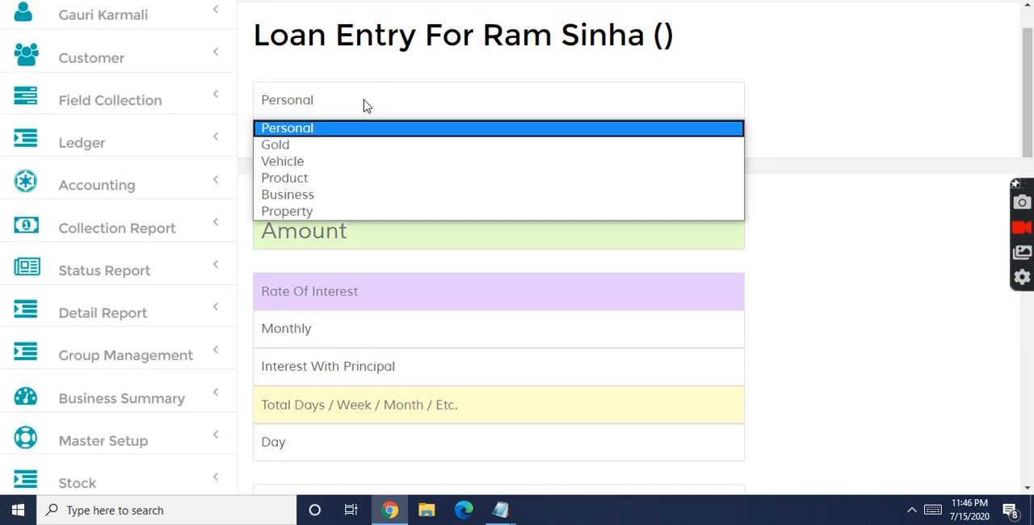
click(317, 131)
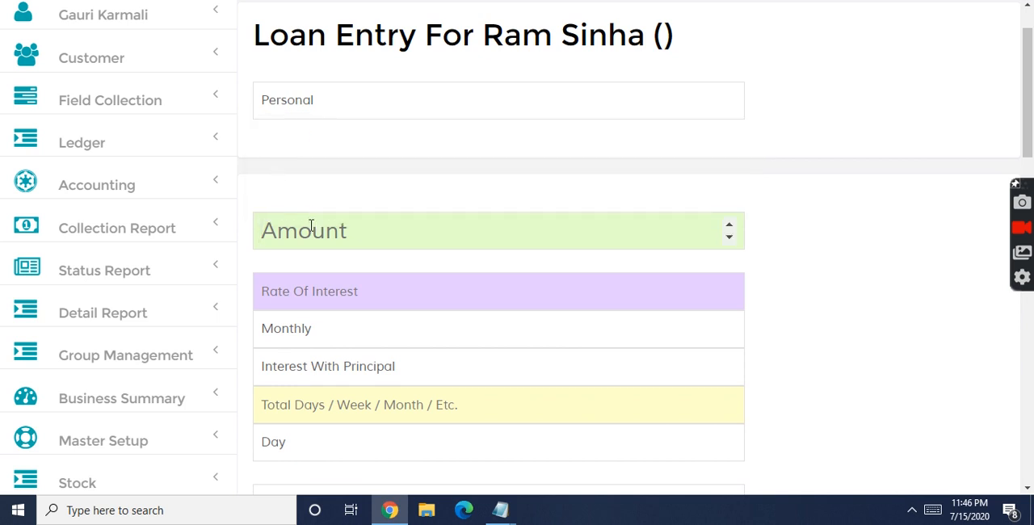
text(30000)
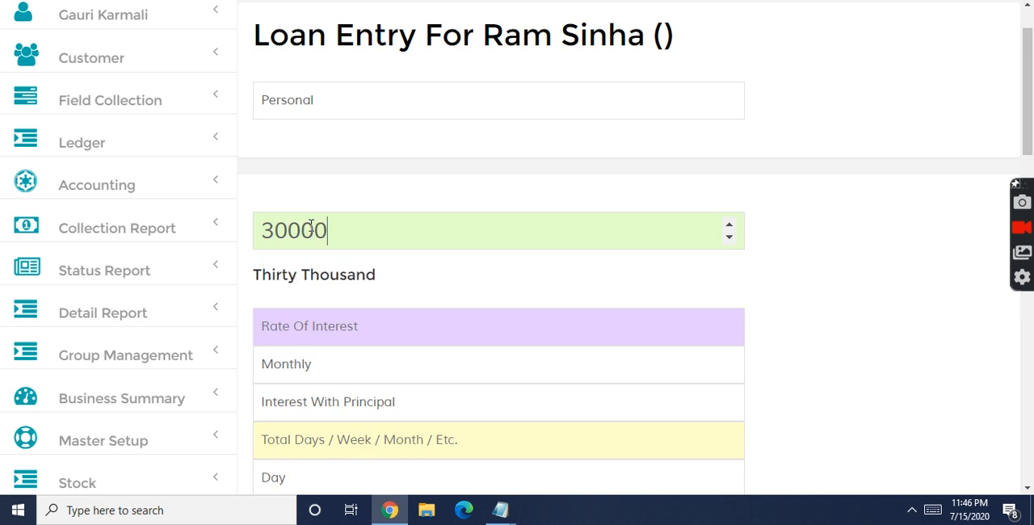
Step: Set the rate of interest to 5 Monthly and choose Interest With Principal as the interest method
click(312, 326)
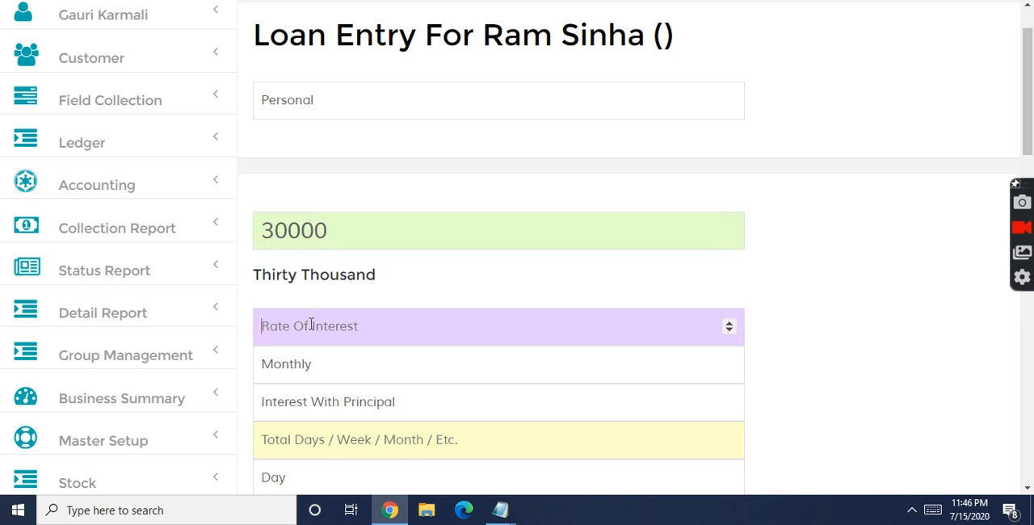
text(5)
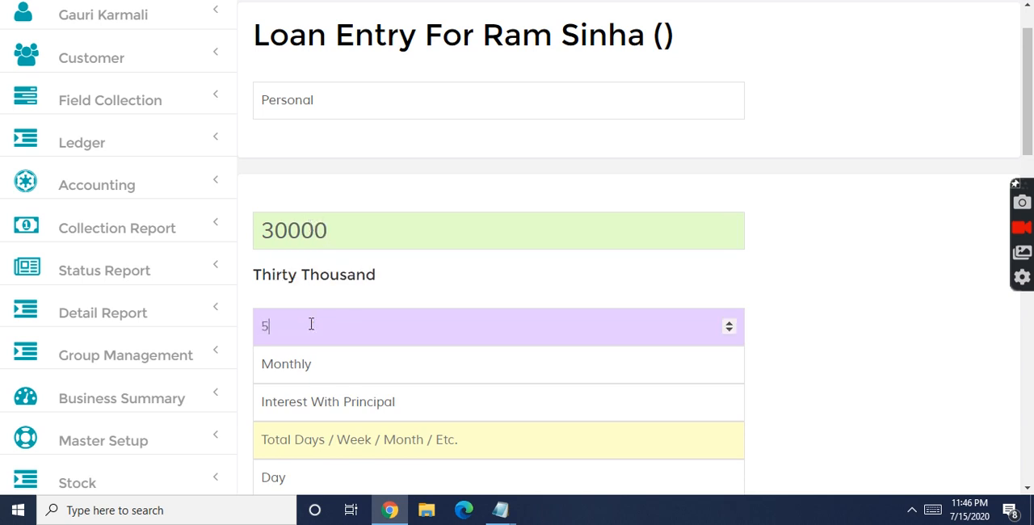
click(315, 371)
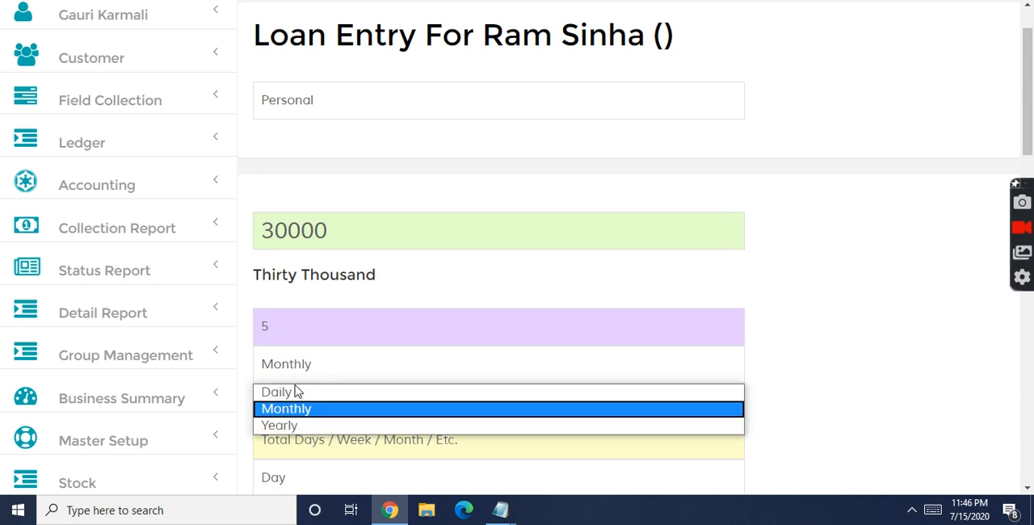
click(296, 410)
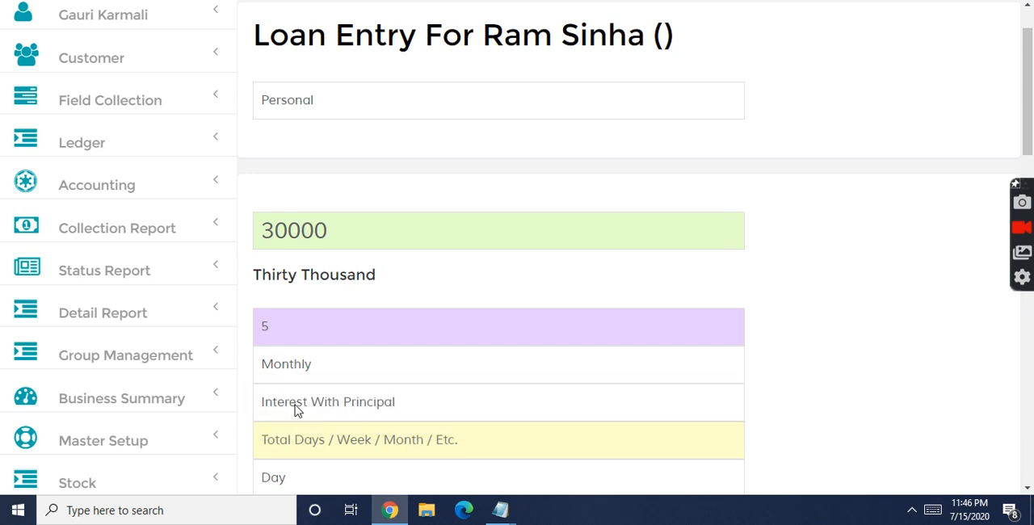
drag(1032, 91, 1032, 113)
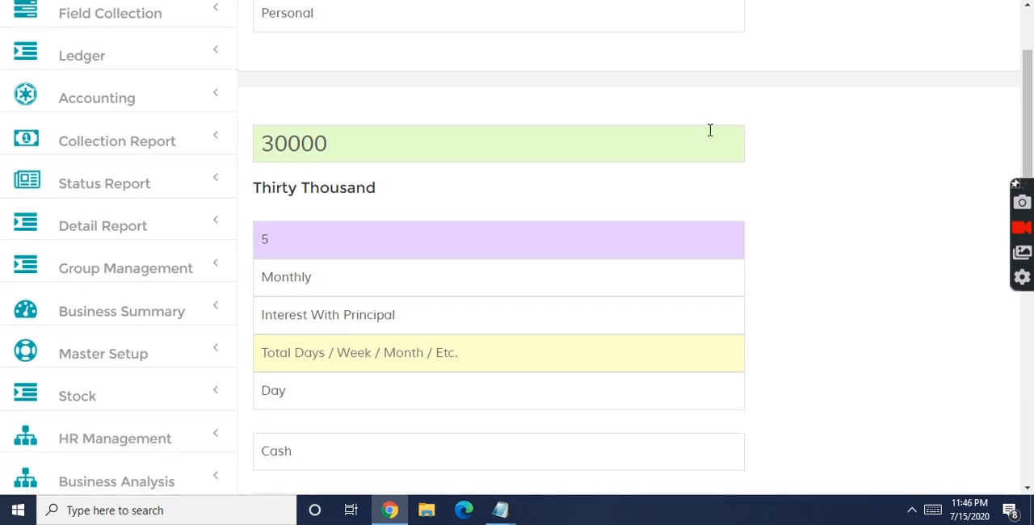
click(407, 317)
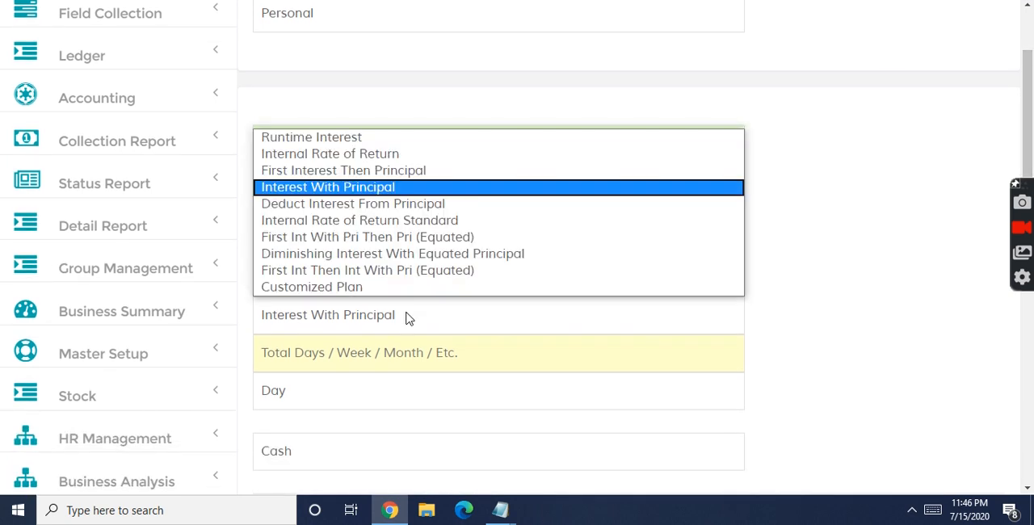
click(384, 186)
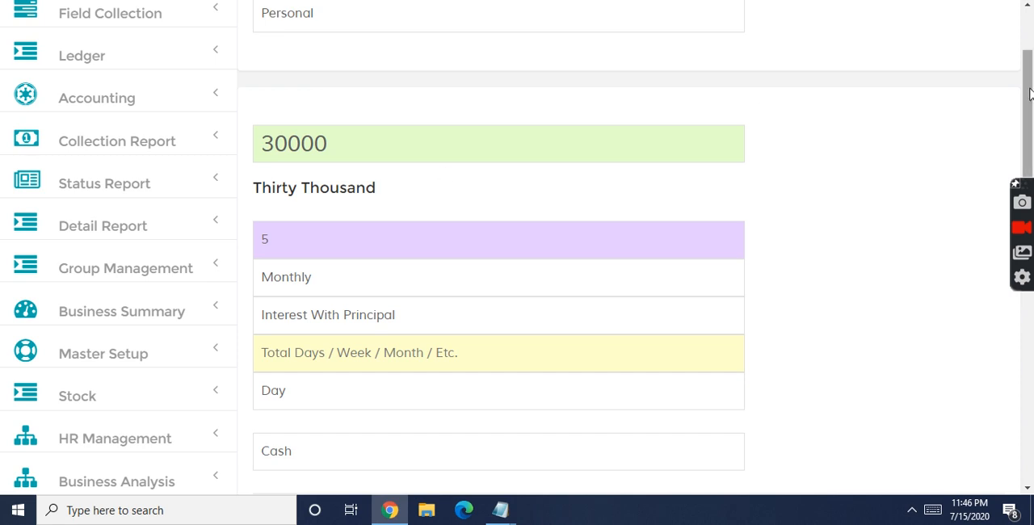
Step: Set the loan term to 50 installments with Week as the period
drag(1030, 95, 1029, 116)
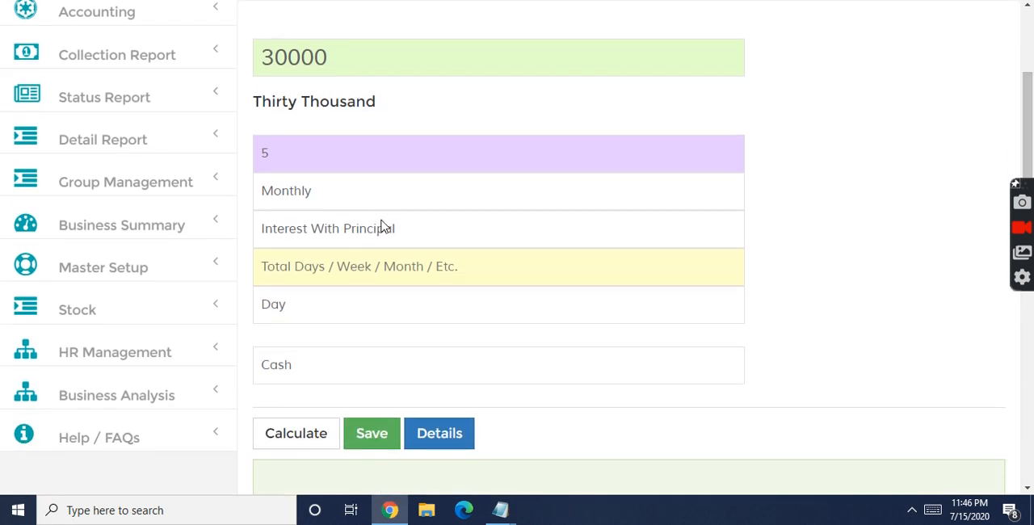
click(316, 263)
text(50)
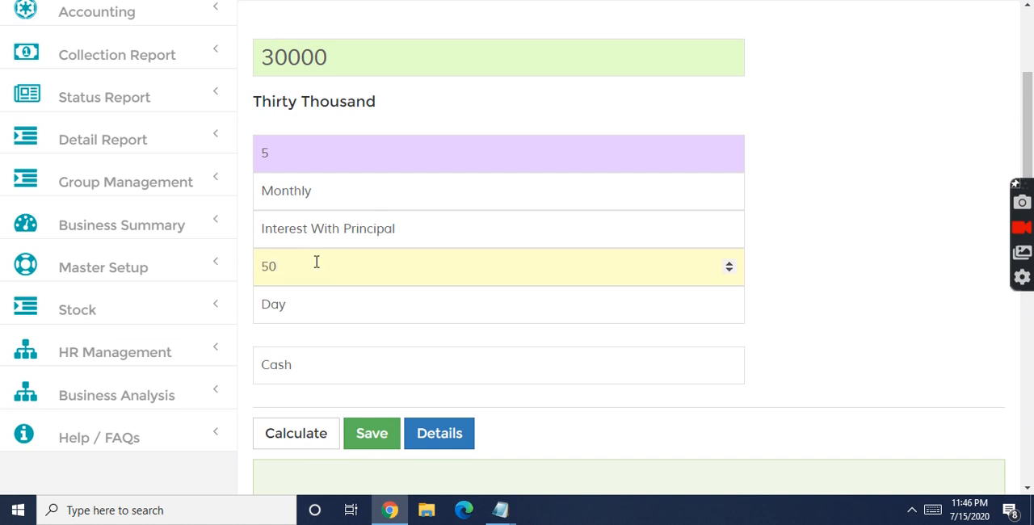
click(294, 306)
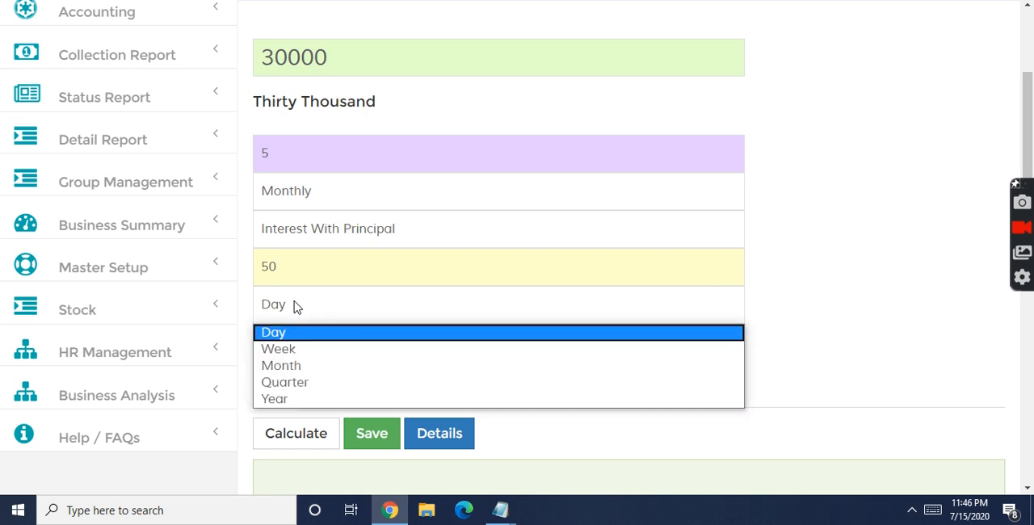
click(284, 349)
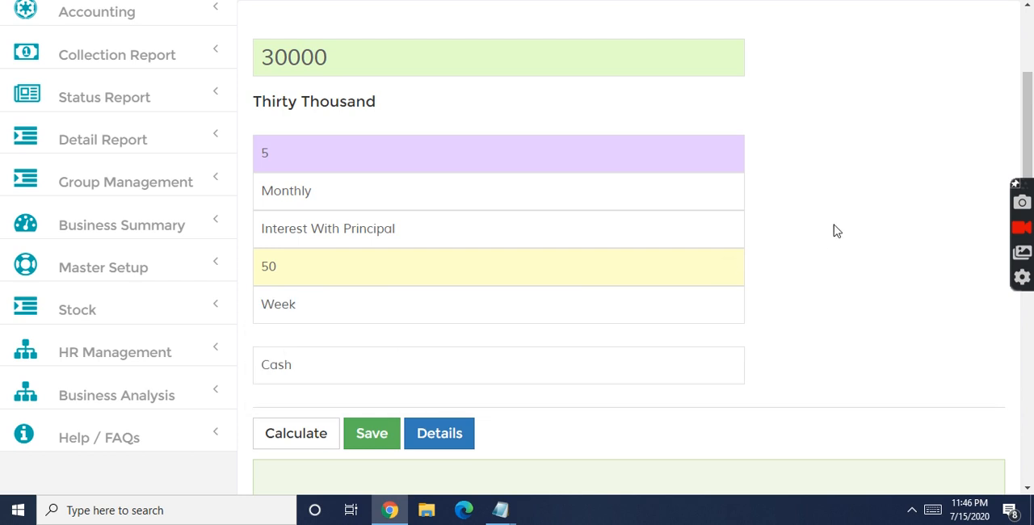
Step: Choose Cash as the loan's payment mode
drag(1029, 79, 1029, 106)
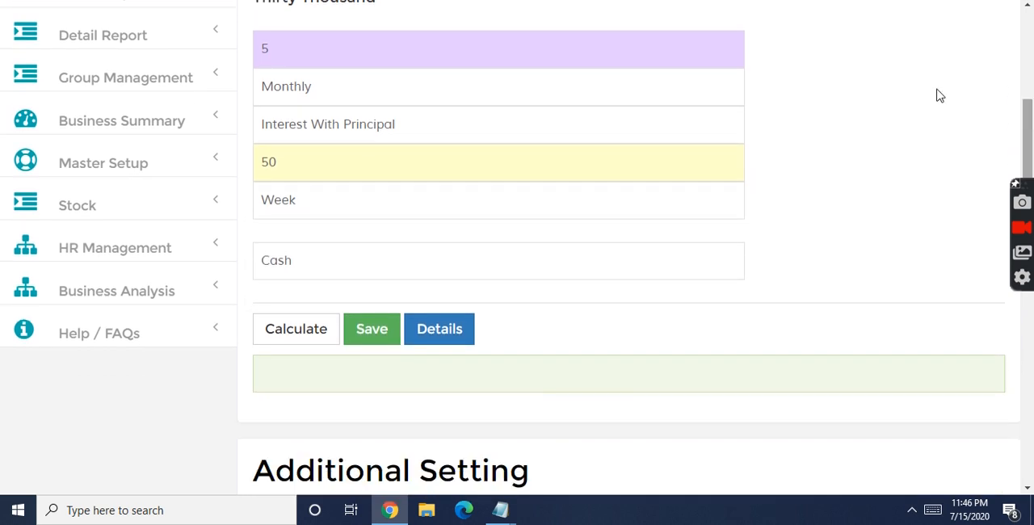
click(304, 270)
click(276, 291)
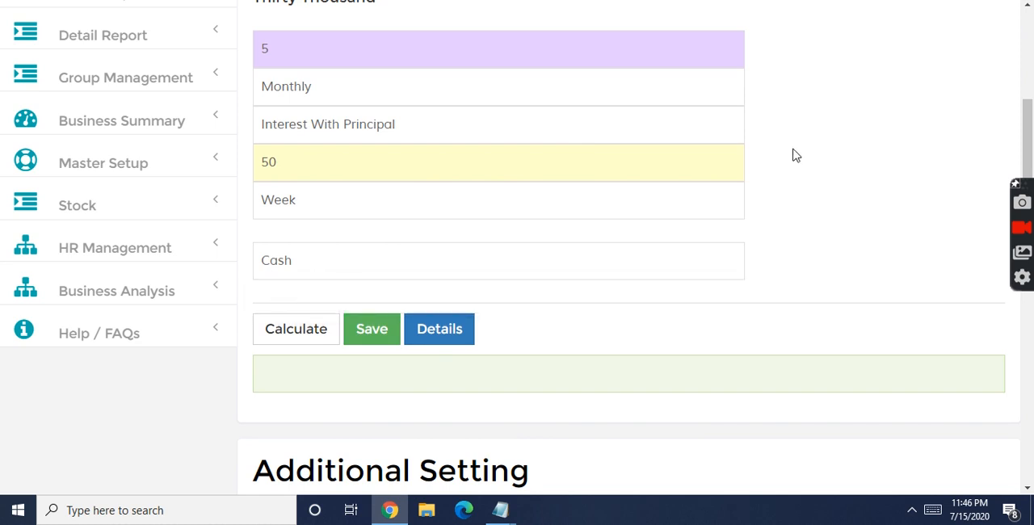
Step: Set the installment start date to 07/20/2020 in the additional settings and calculate the loan
drag(1030, 129, 1029, 186)
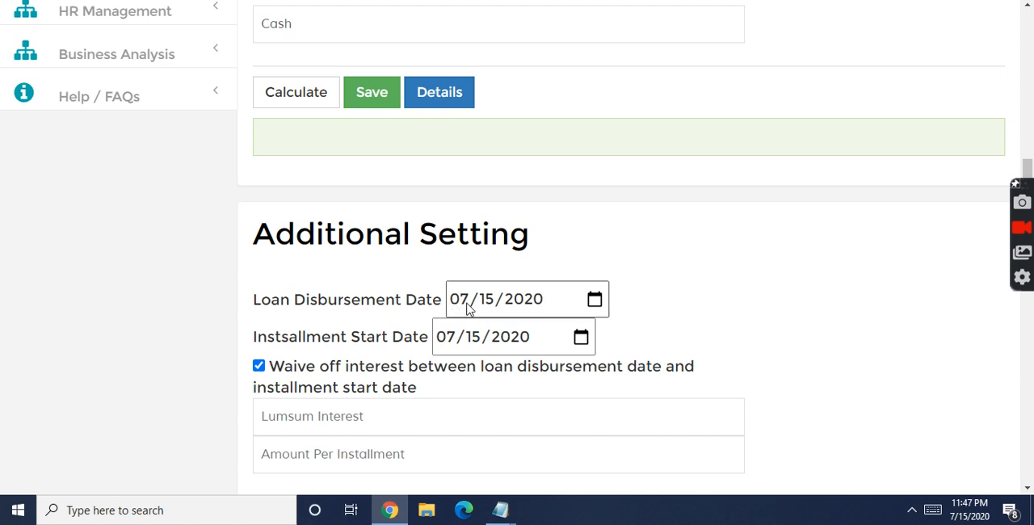
click(581, 340)
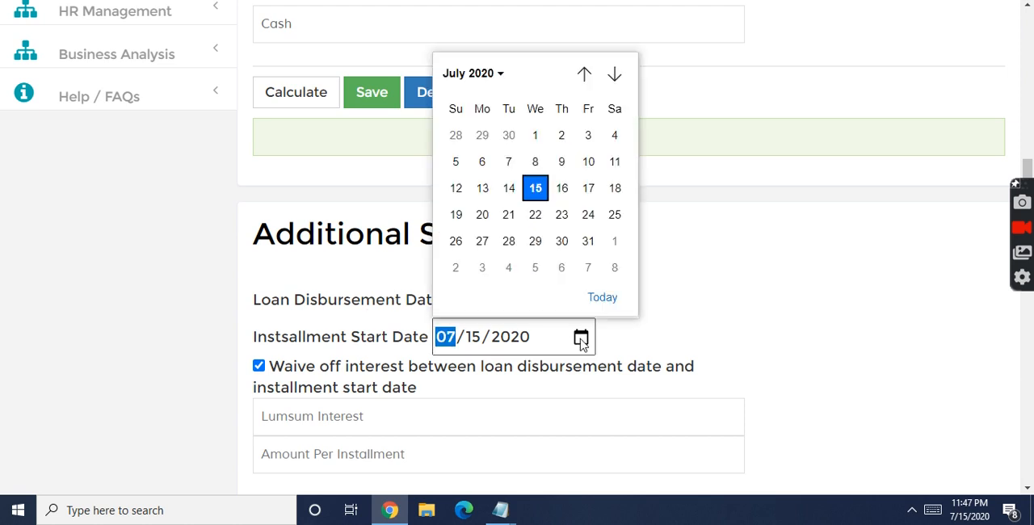
click(483, 215)
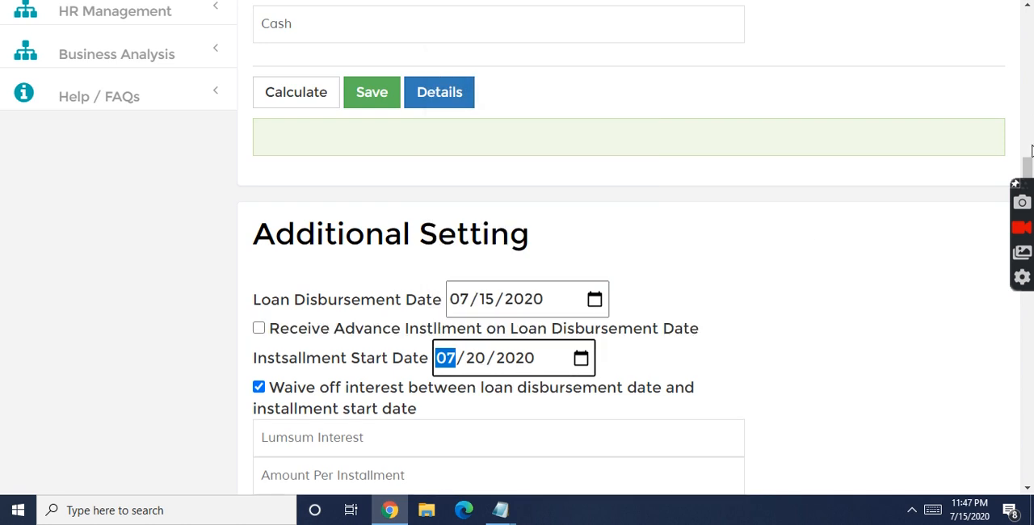
drag(1029, 169, 1030, 96)
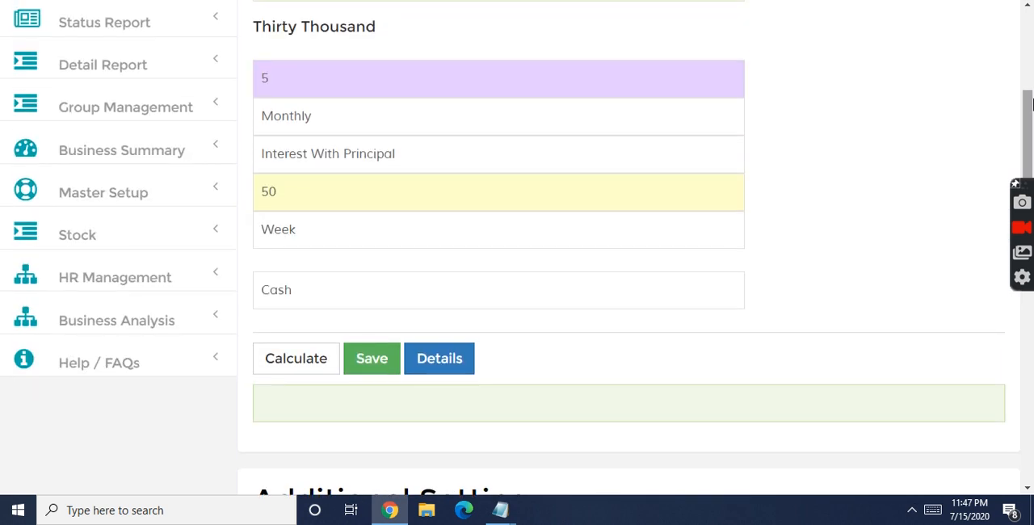
click(281, 361)
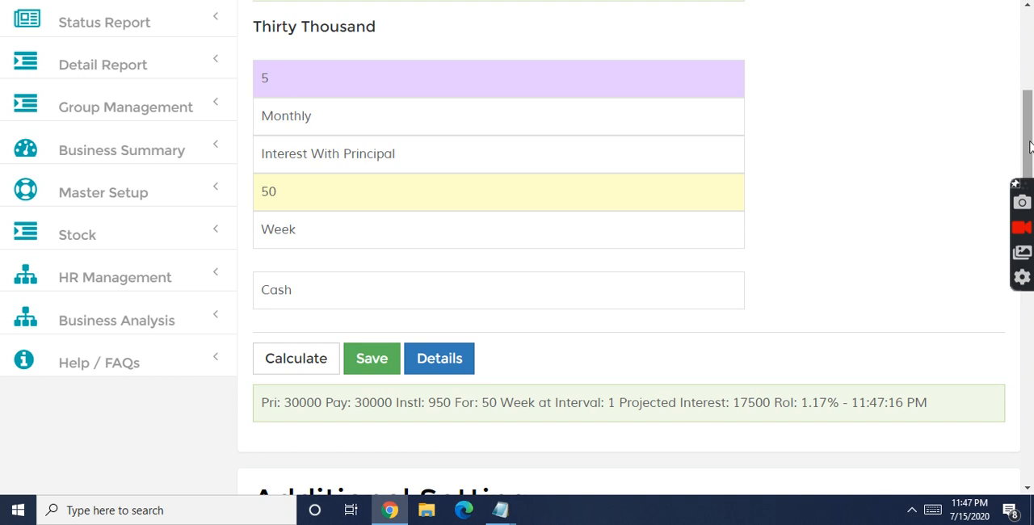
Step: Save the calculated personal loan entry
click(383, 363)
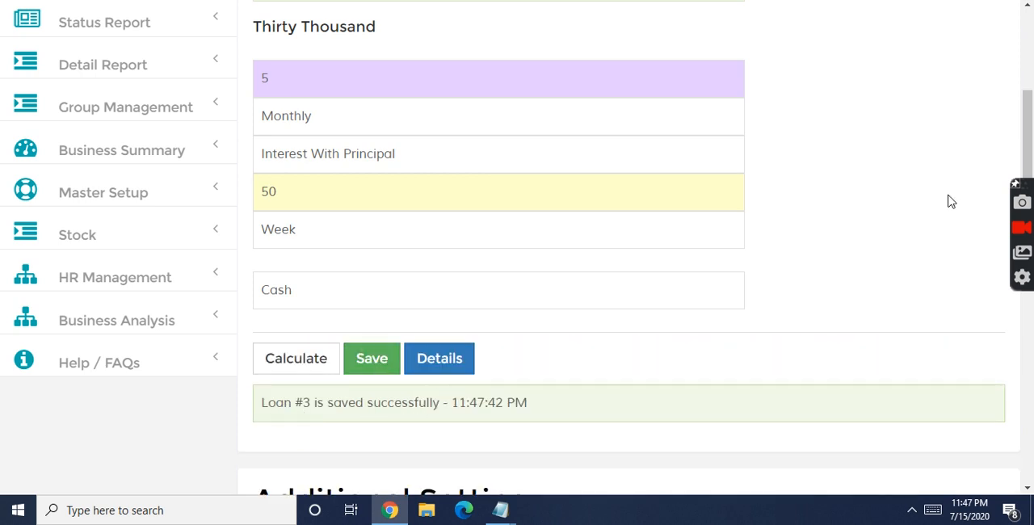
Step: Search for the saved loan by its loan number and review its weekly installment, due date, loan period and totals
drag(1031, 115, 1031, 24)
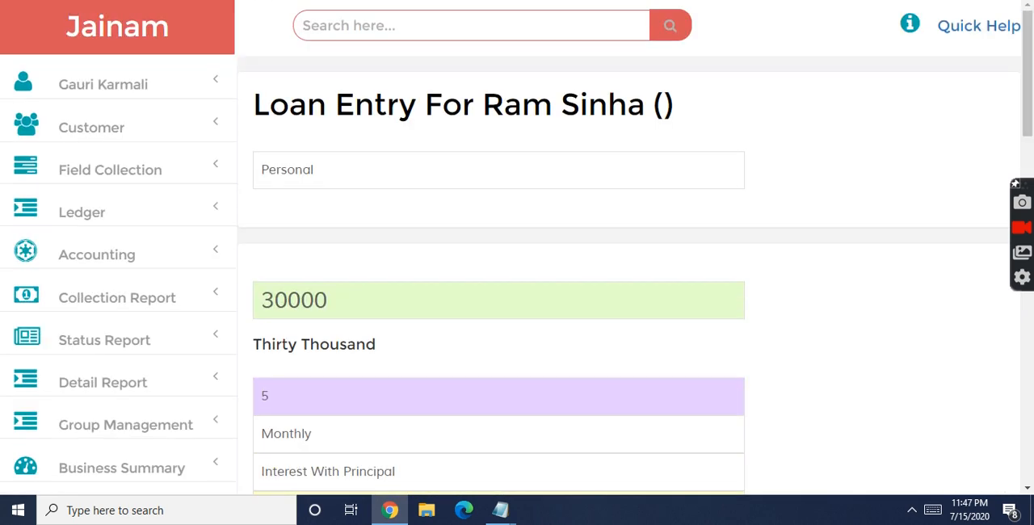
click(334, 33)
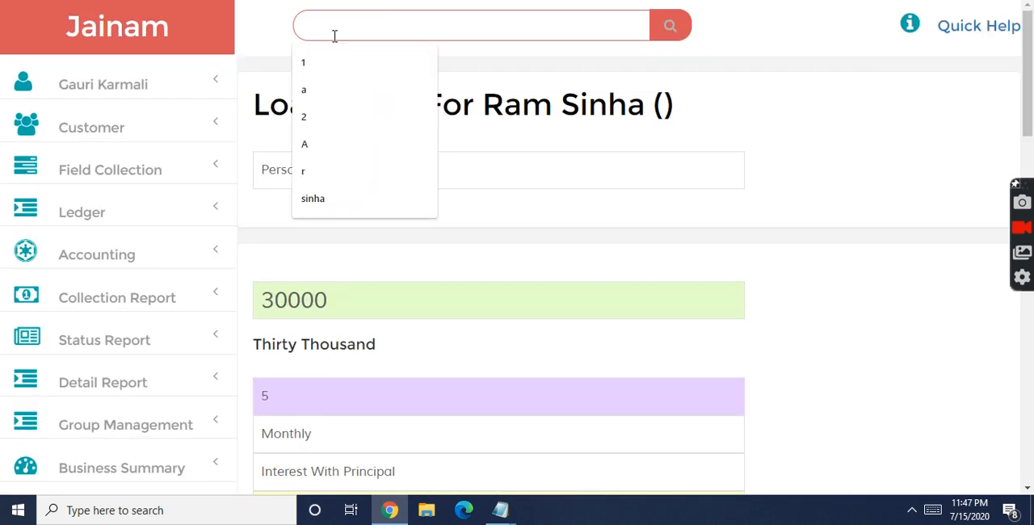
text(3)
click(672, 24)
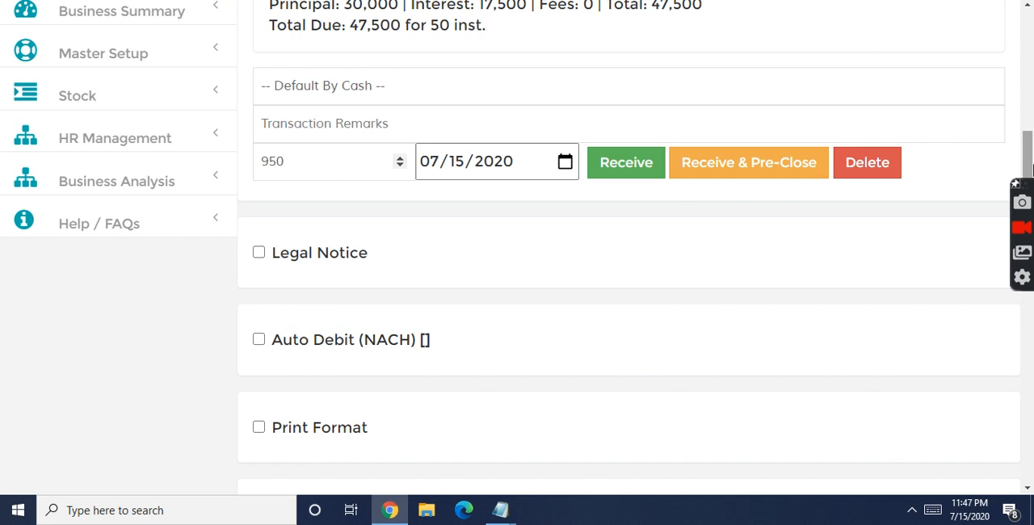
drag(1028, 159, 1031, 94)
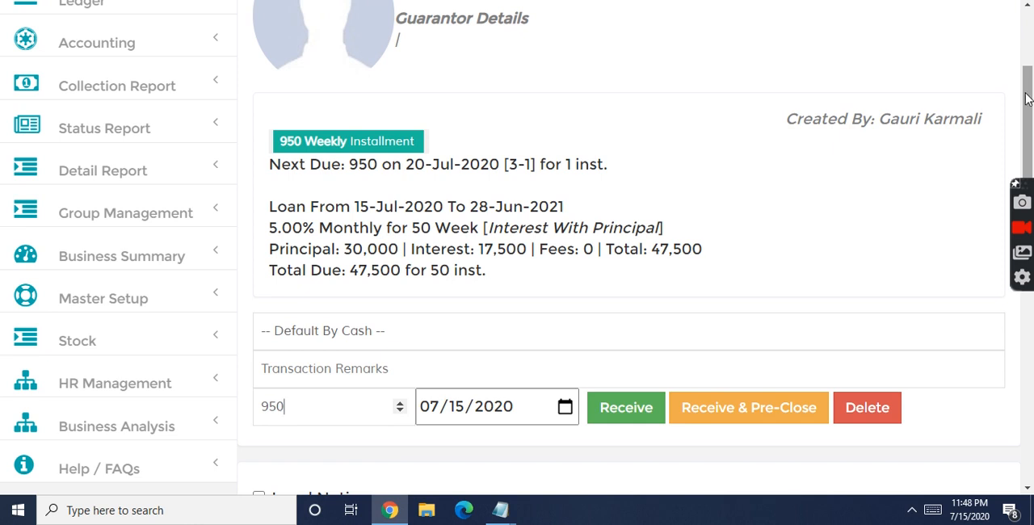
drag(1026, 98, 1030, 111)
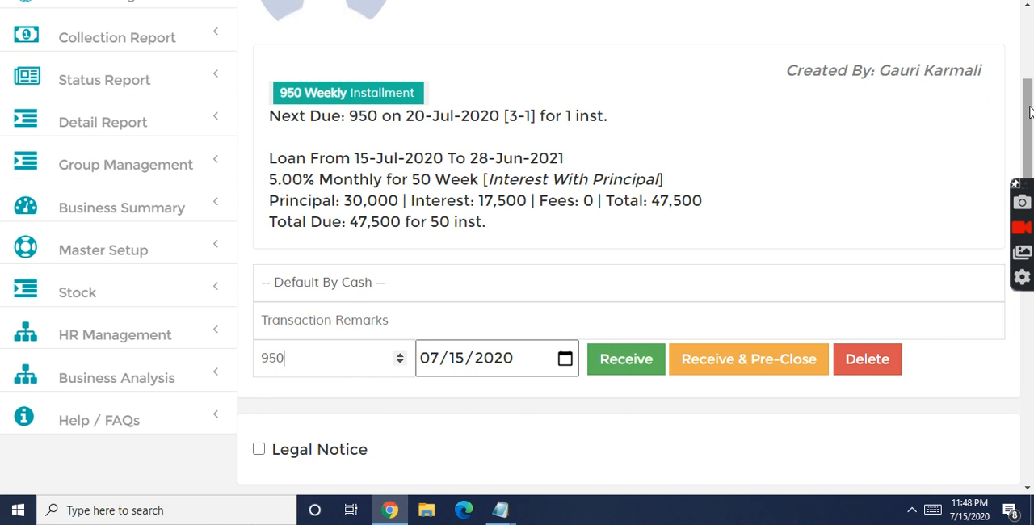
mouse_move(1030, 111)
mouse_down()
mouse_move(1029, 42)
mouse_move(1029, 97)
mouse_up()
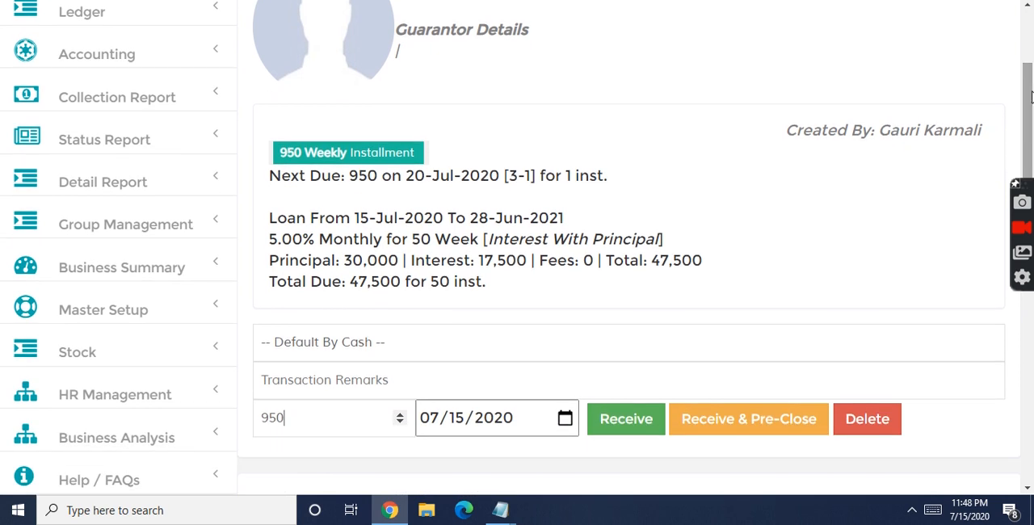